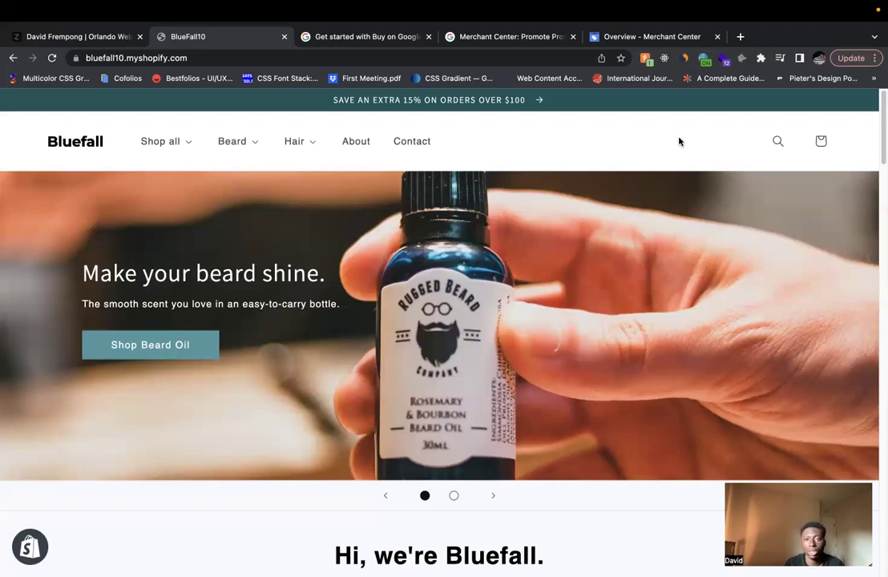
Step: Search Google for 'mens hair brushes' in a new browser tab
left_click(739, 37)
left_click(463, 289)
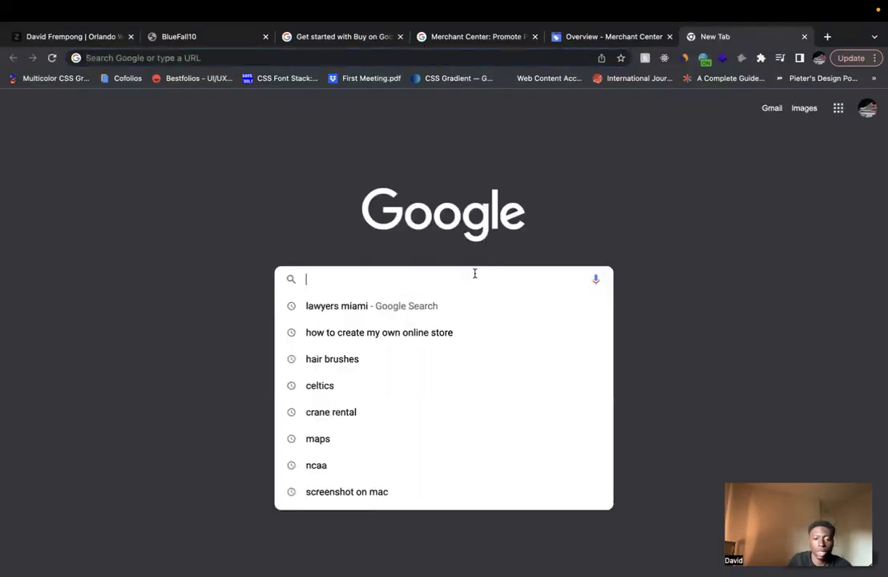
type("mens hair brushes")
key("Return")
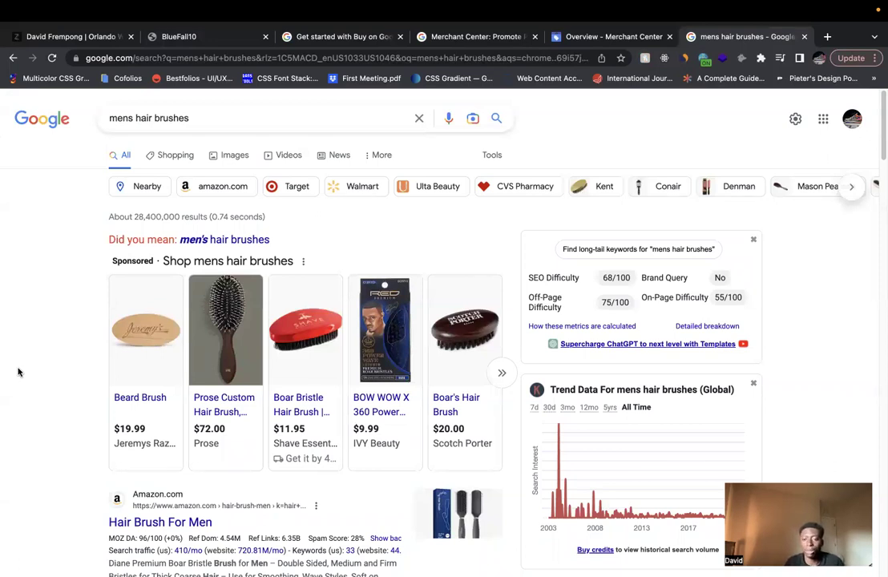
left_click(323, 40)
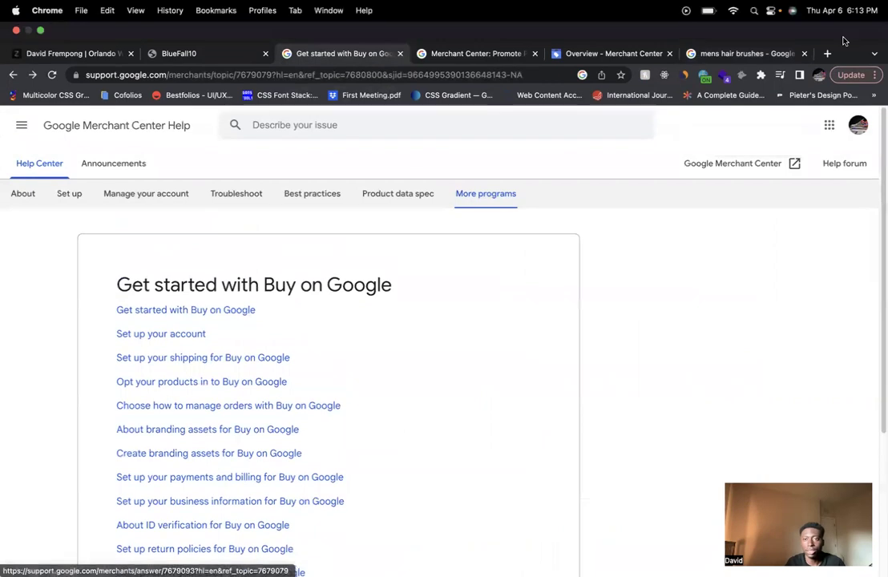
left_click(738, 53)
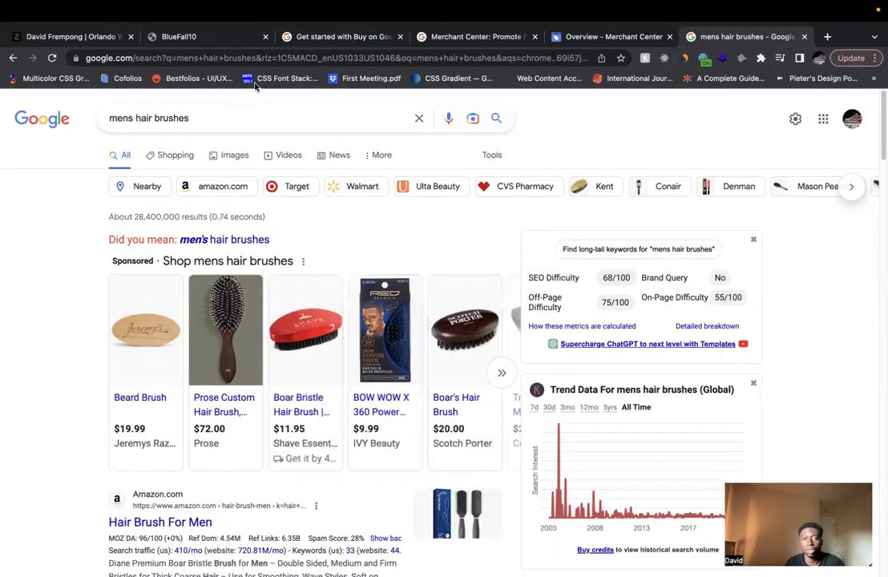
left_click(345, 38)
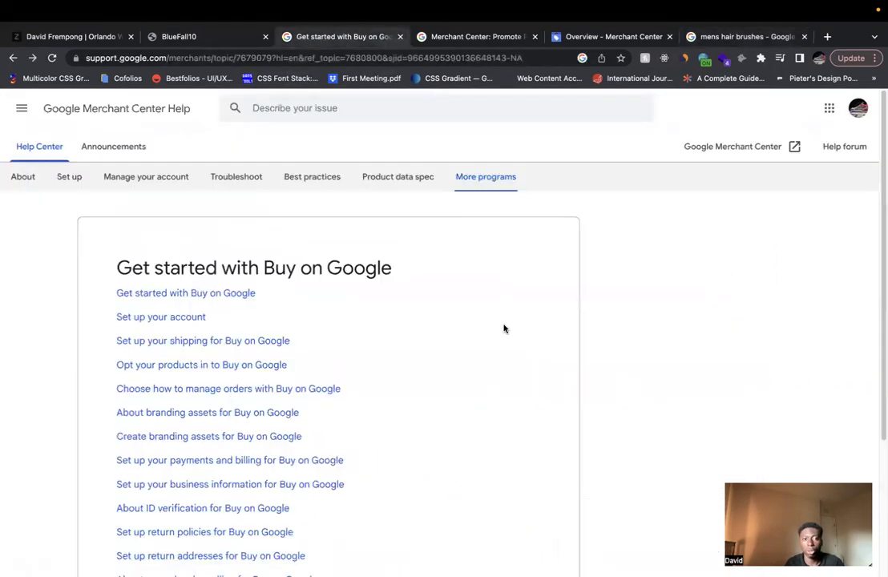
scroll(508, 328, "down", 2)
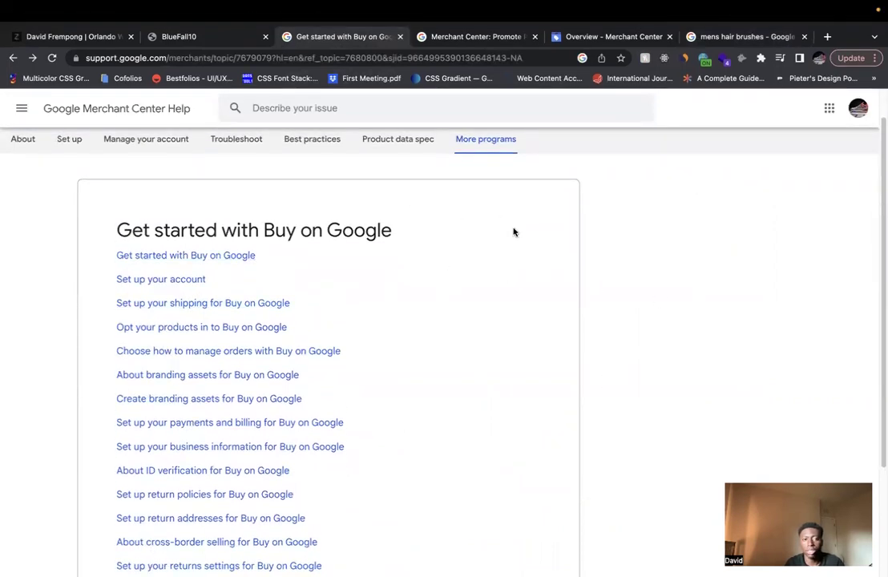
scroll(465, 221, "down", 3)
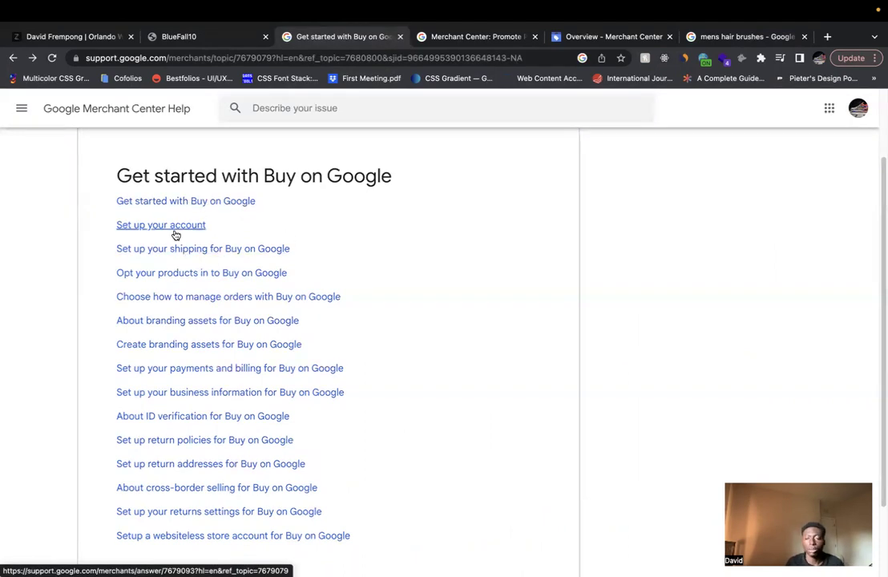
Step: Compare the Merchant Center sign-up page with the account Overview, then scroll the Overview dashboard
left_click(482, 37)
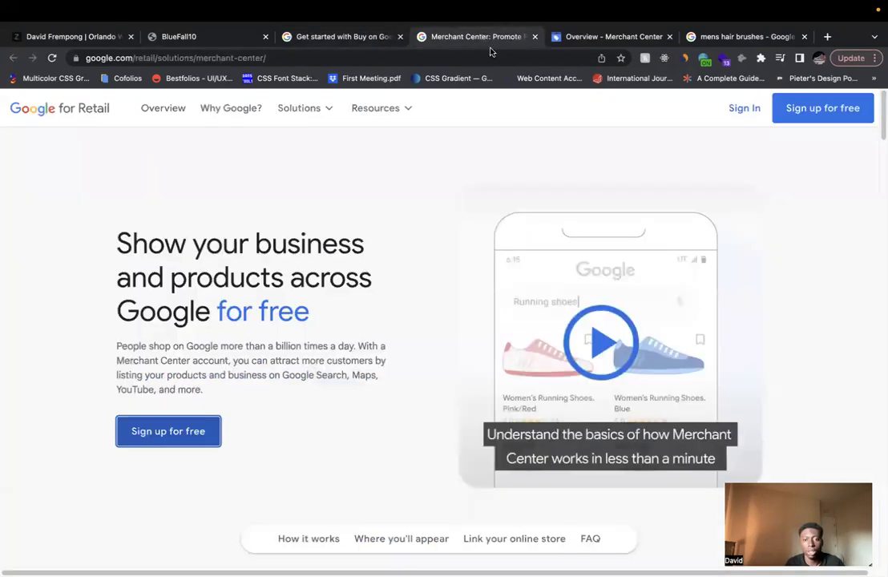
left_click(570, 37)
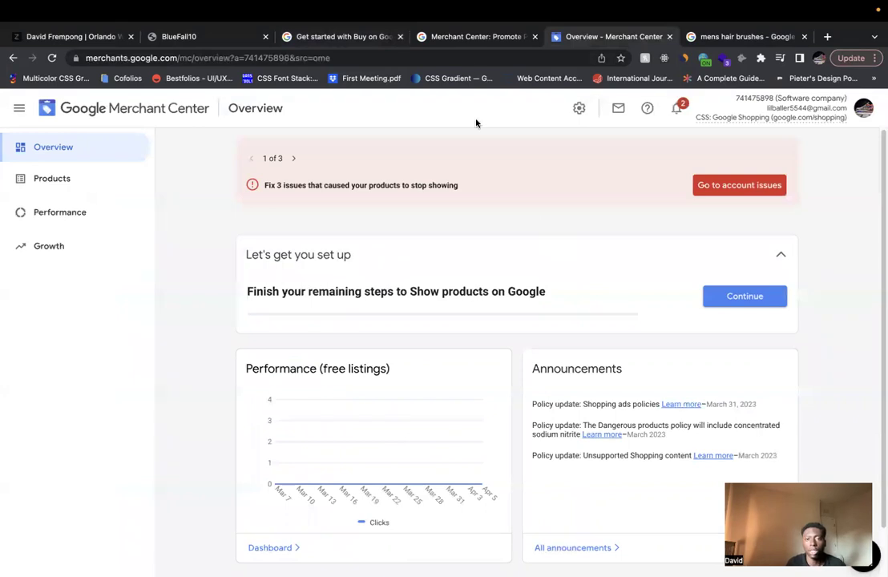
left_click(423, 36)
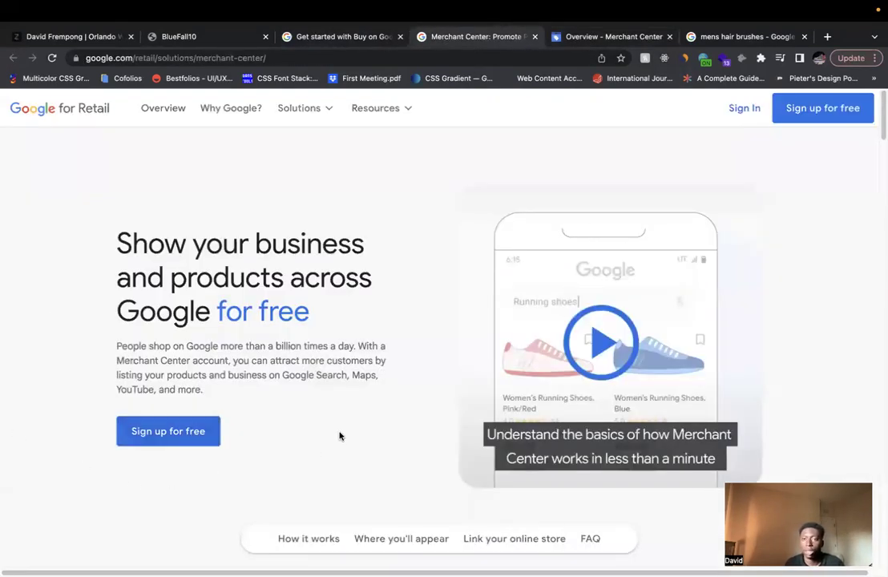
left_click(585, 37)
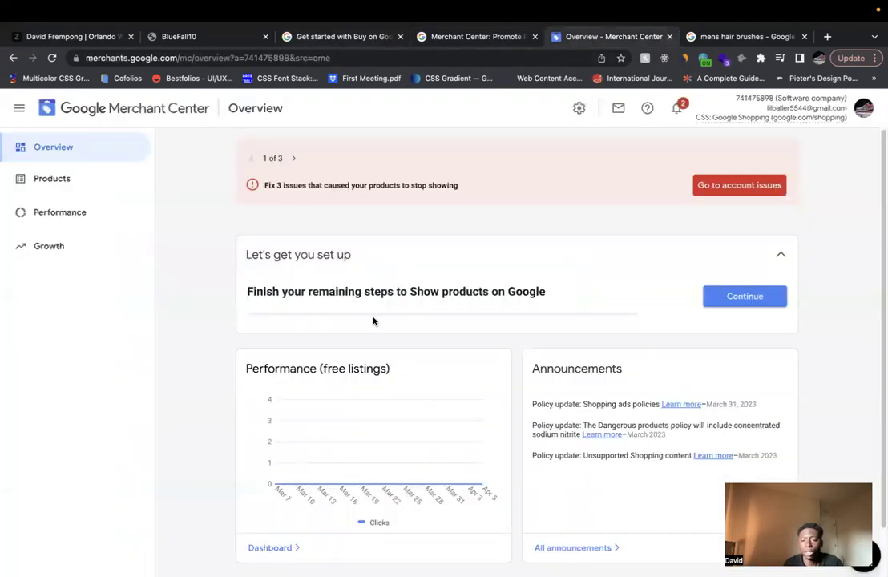
scroll(342, 295, "down", 1)
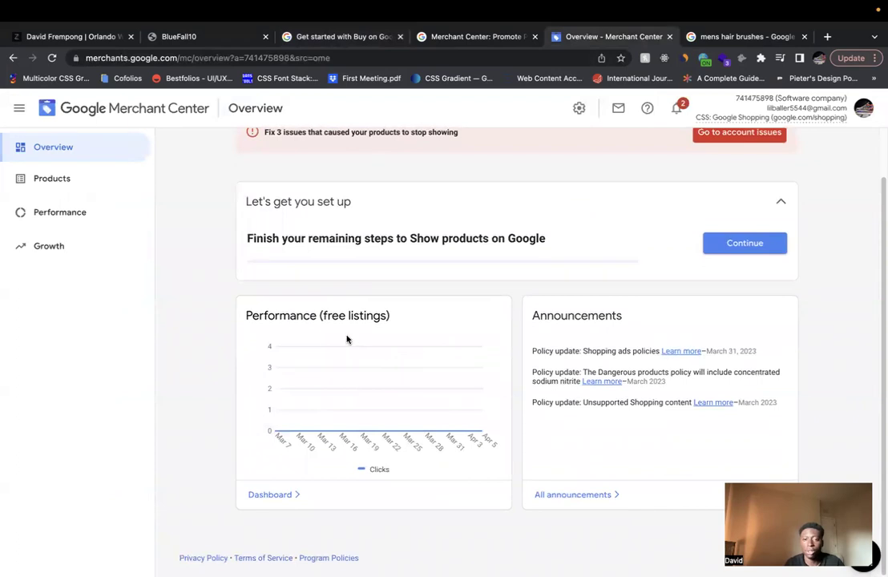
Step: Browse the Bluefall store's products, then bring the Merchant Center Products onboarding page forward
left_click(105, 173)
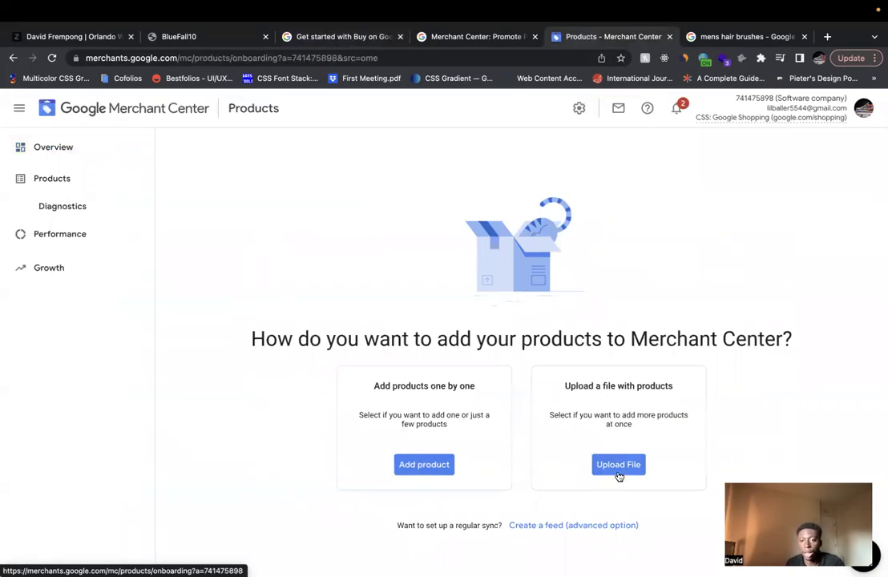
mouse_move(239, 33)
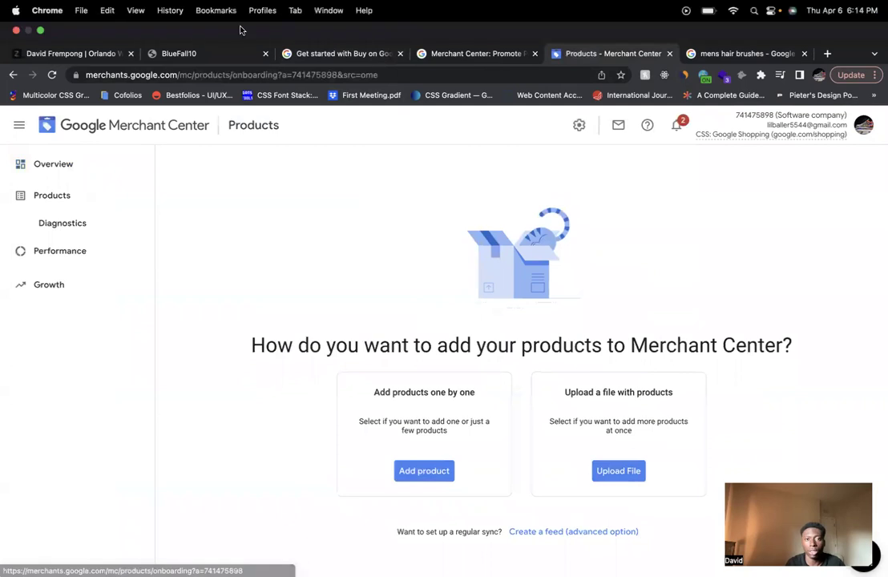
left_click(228, 53)
scroll(539, 308, "down", 5)
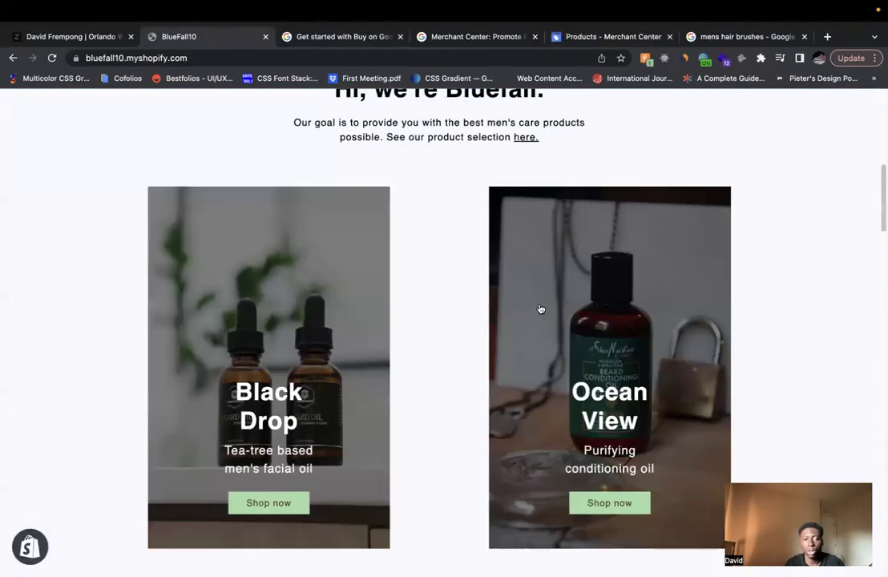
scroll(539, 308, "down", 10)
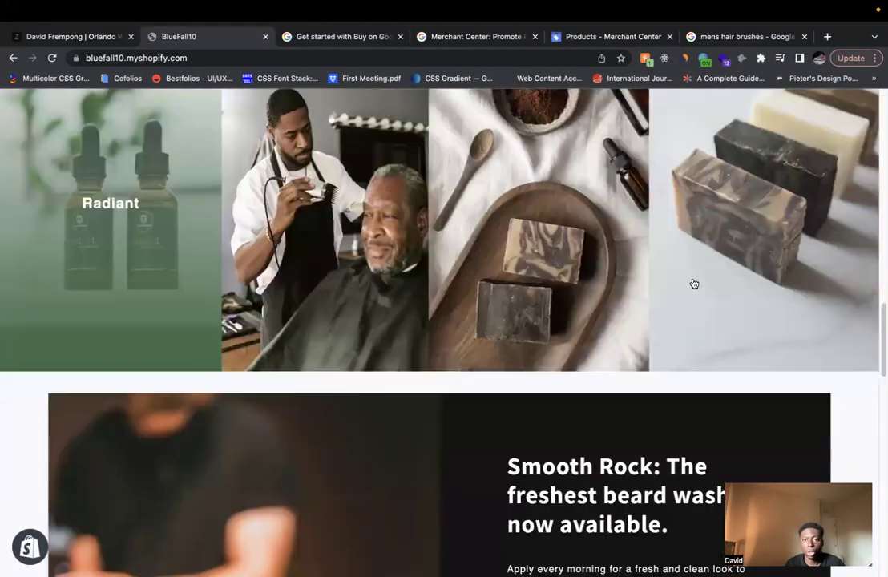
scroll(529, 278, "up", 5)
left_click(746, 36)
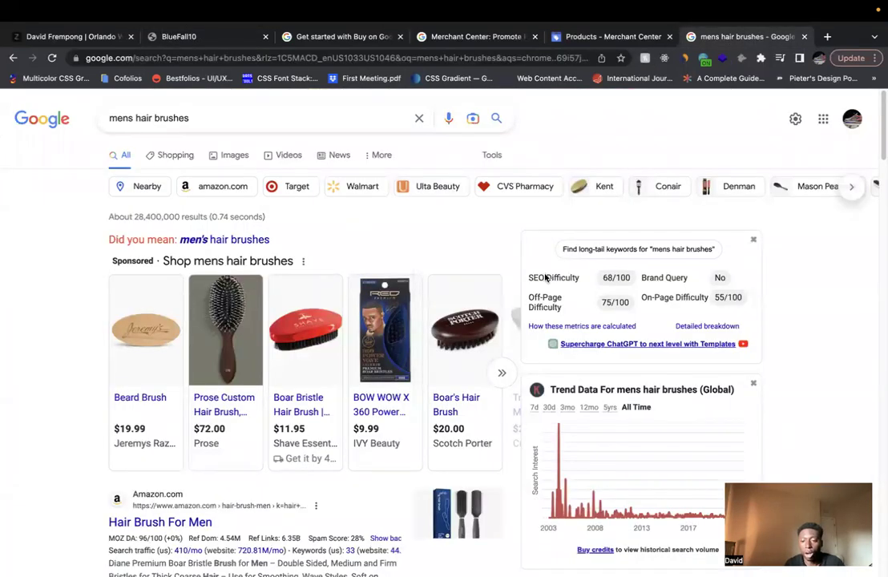
left_click(597, 50)
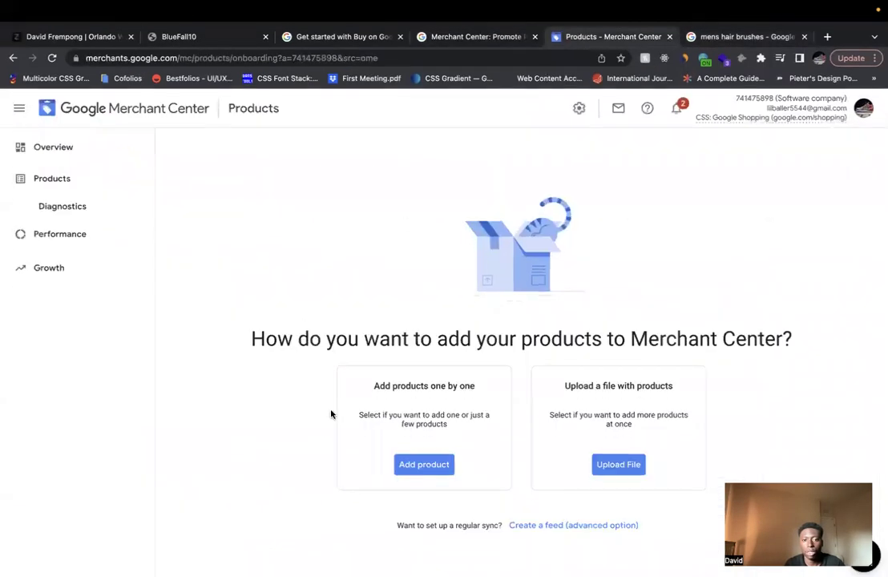
Step: Open the Add product form for adding a single product by hand
left_click(426, 465)
scroll(405, 244, "down", 1)
scroll(407, 254, "down", 5)
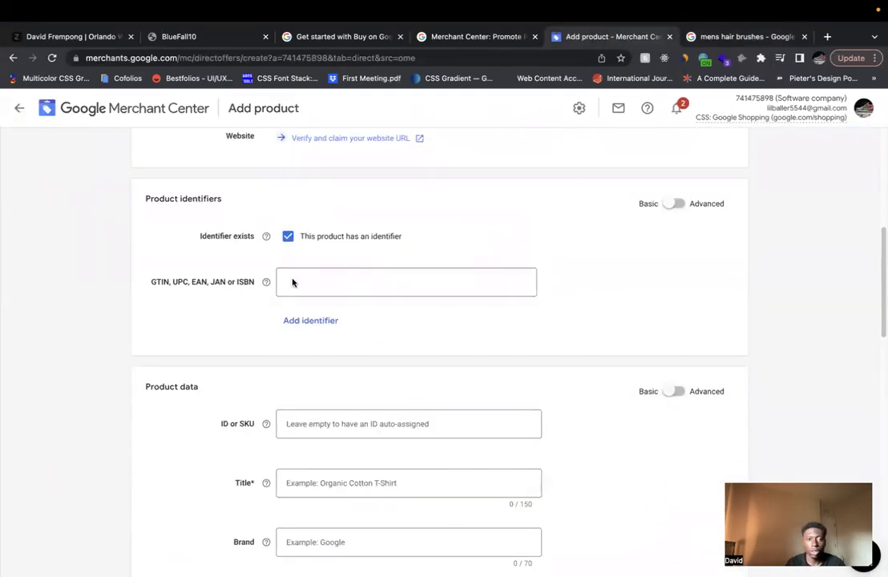
Step: Review the form fields from GTIN down to Save, then leave the form unsaved
left_click(293, 281)
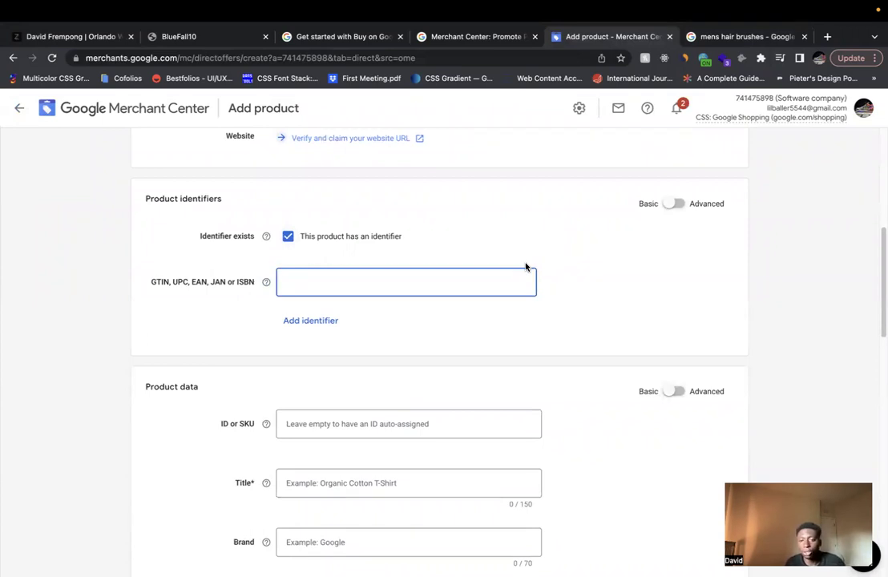
scroll(525, 267, "down", 1)
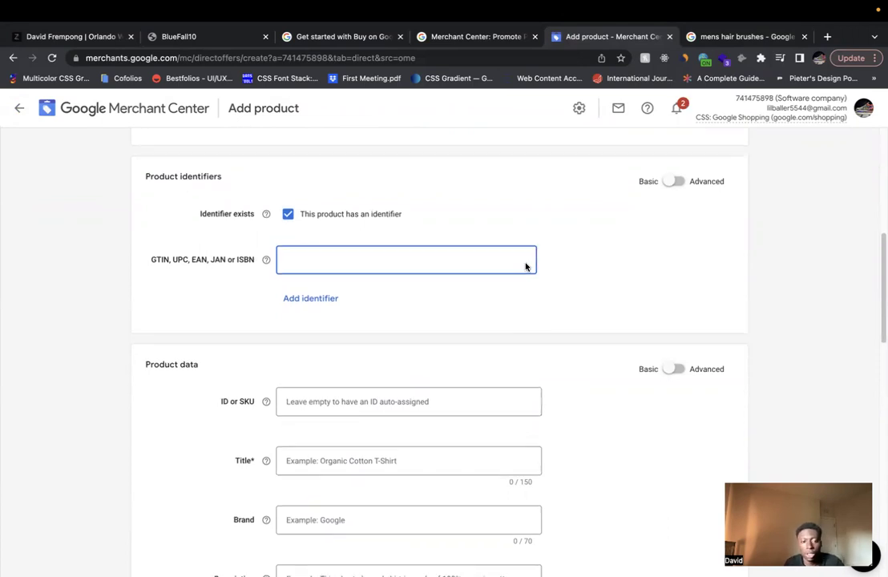
scroll(337, 317, "down", 6)
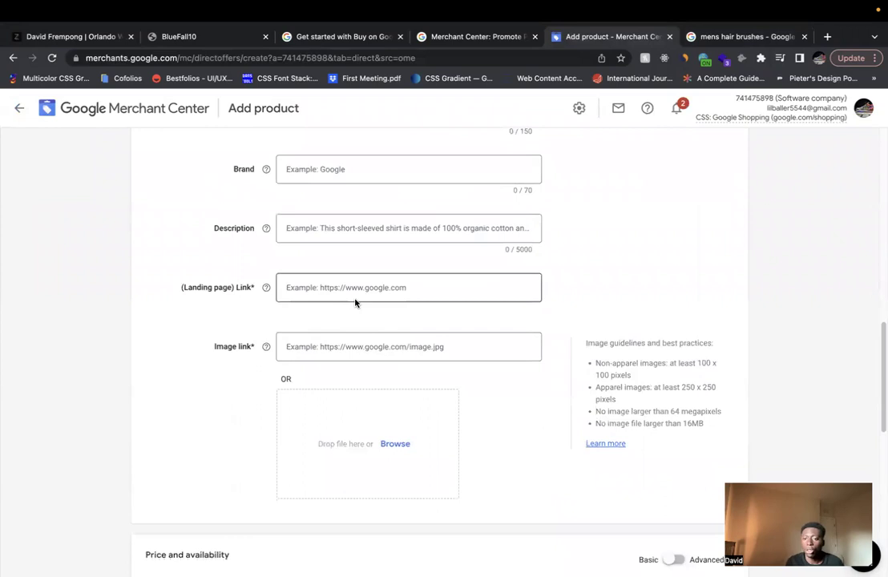
scroll(327, 273, "up", 1)
scroll(415, 295, "down", 1)
scroll(407, 297, "down", 5)
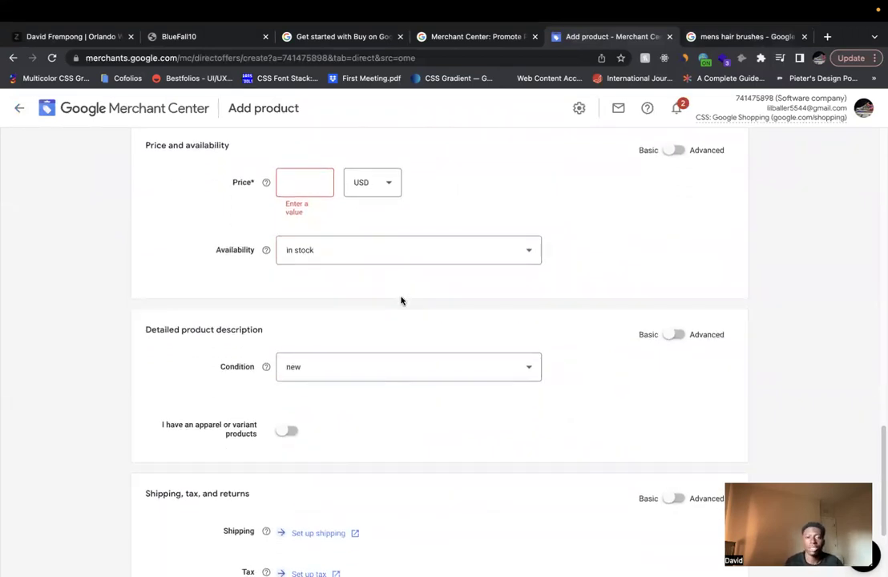
scroll(402, 301, "down", 2)
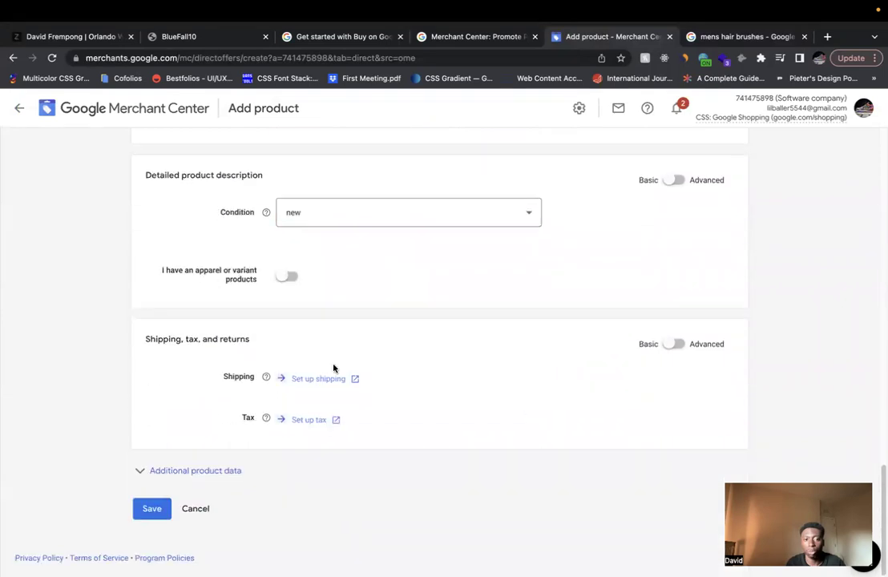
left_click(21, 108)
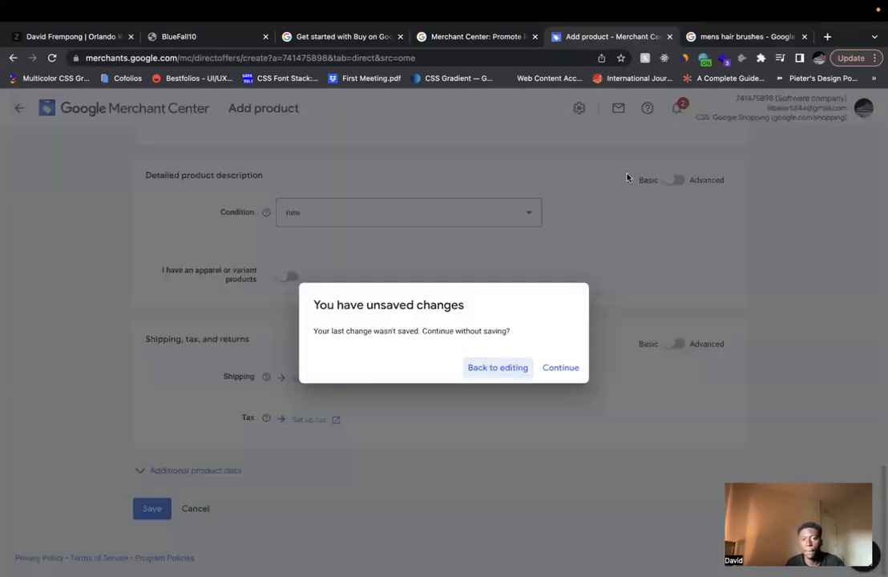
Step: Discard the unsaved product and review the sponsored brush listings priced $9.99 to $72.00
left_click(561, 368)
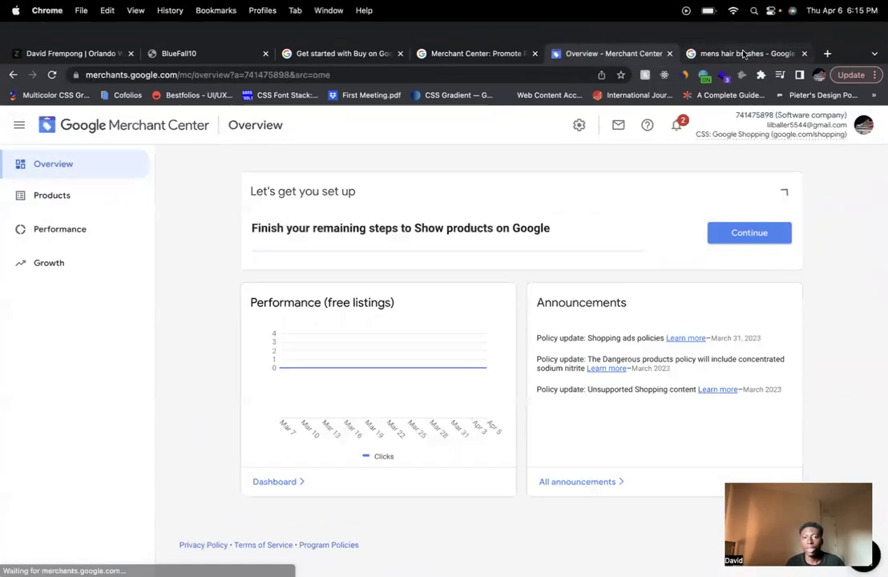
left_click(743, 54)
mouse_move(507, 361)
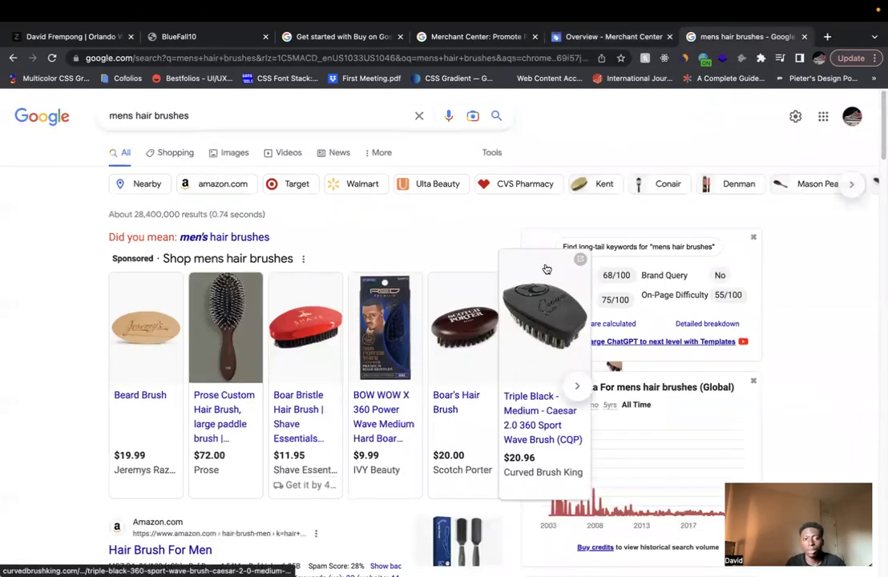
scroll(513, 277, "down", 3)
scroll(481, 279, "up", 2)
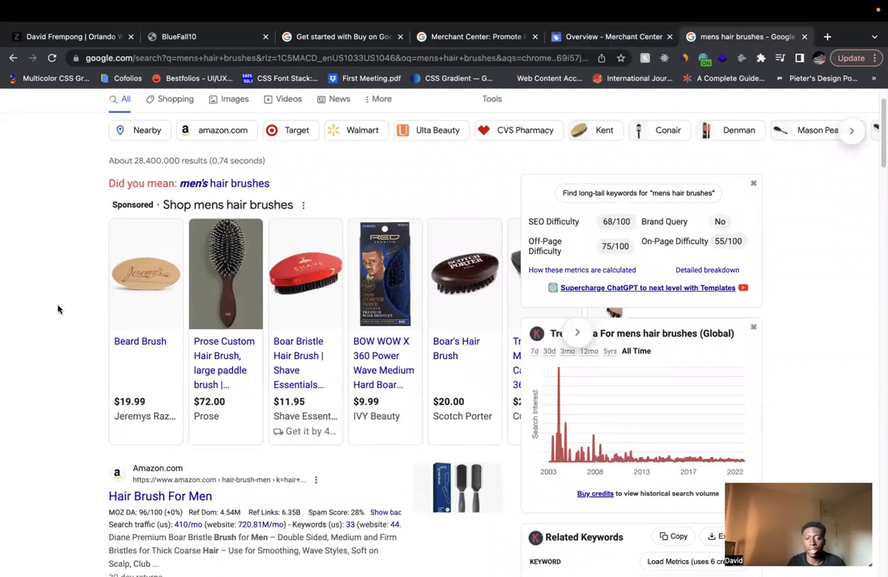
mouse_move(272, 374)
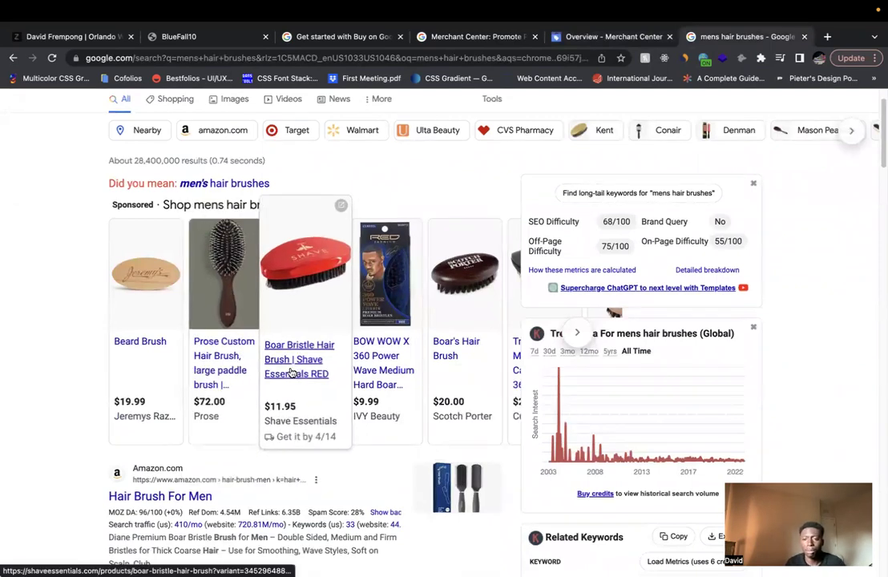
mouse_move(208, 362)
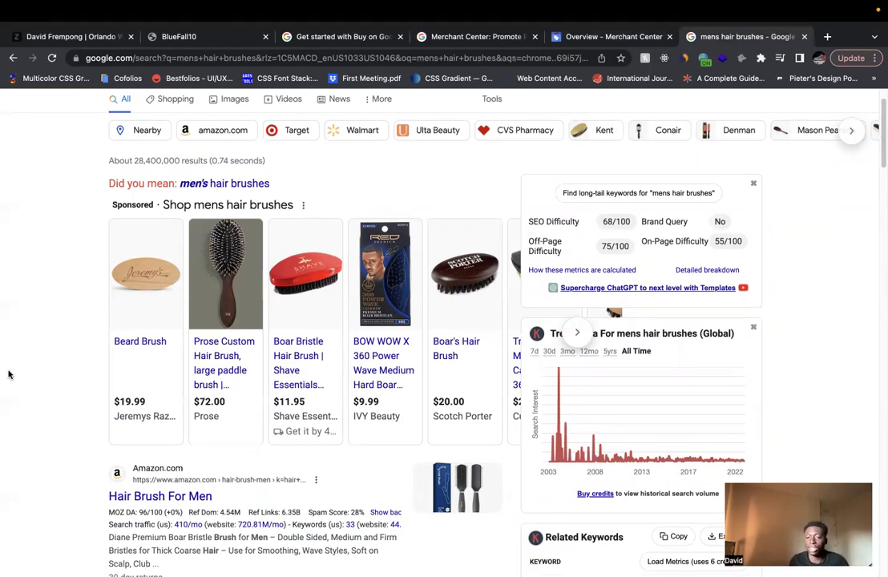
scroll(9, 374, "up", 2)
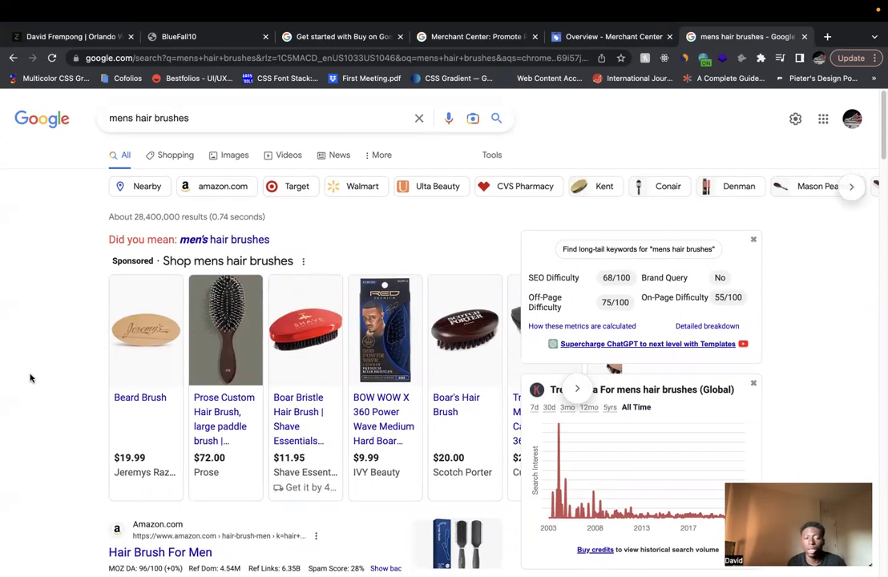
Step: Move from the Buy on Google guide and Promote page back to the Merchant Center Overview
left_click(303, 50)
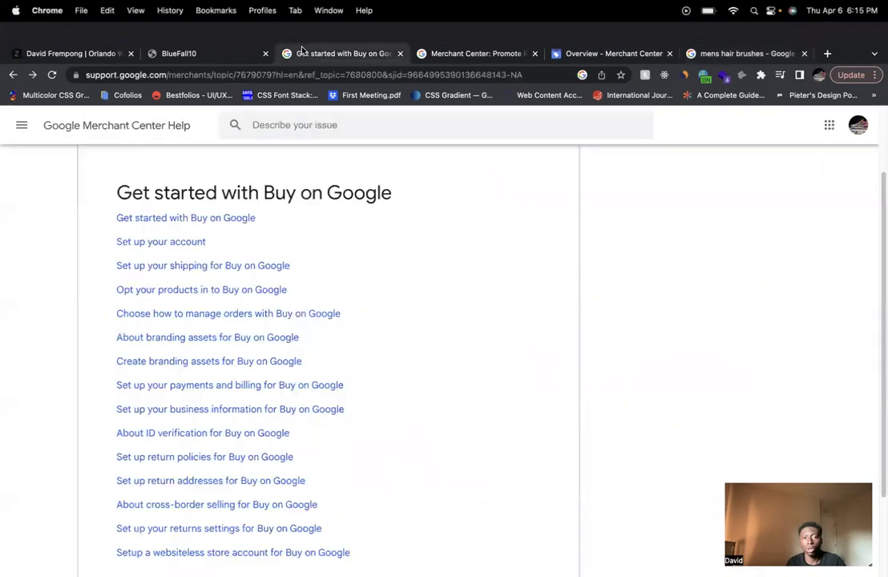
left_click(454, 48)
left_click(585, 37)
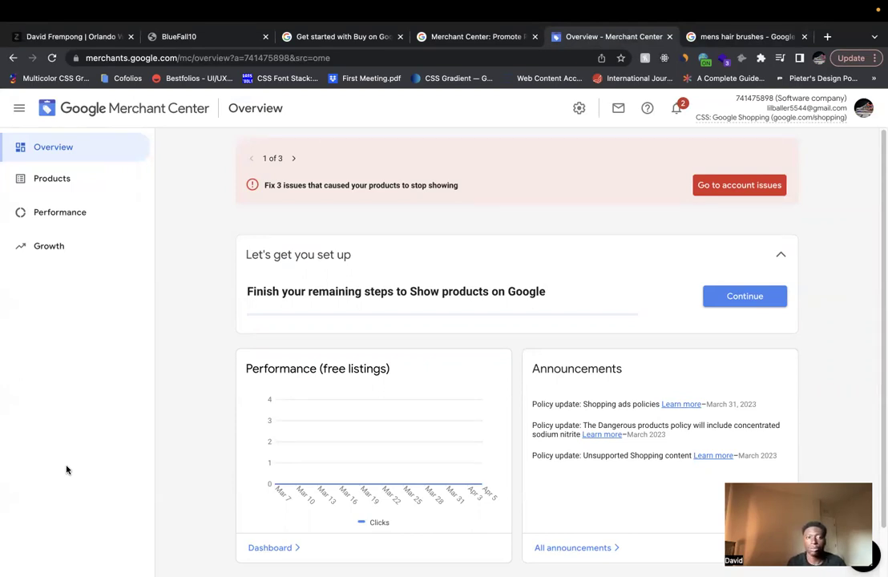
Step: Switch to the zqdo.info portfolio site in the first browser tab
left_click(76, 37)
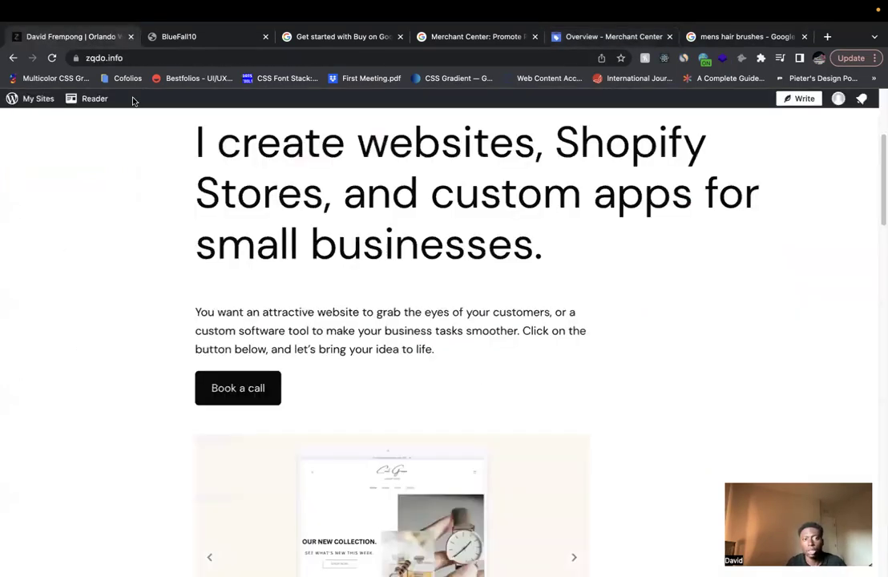